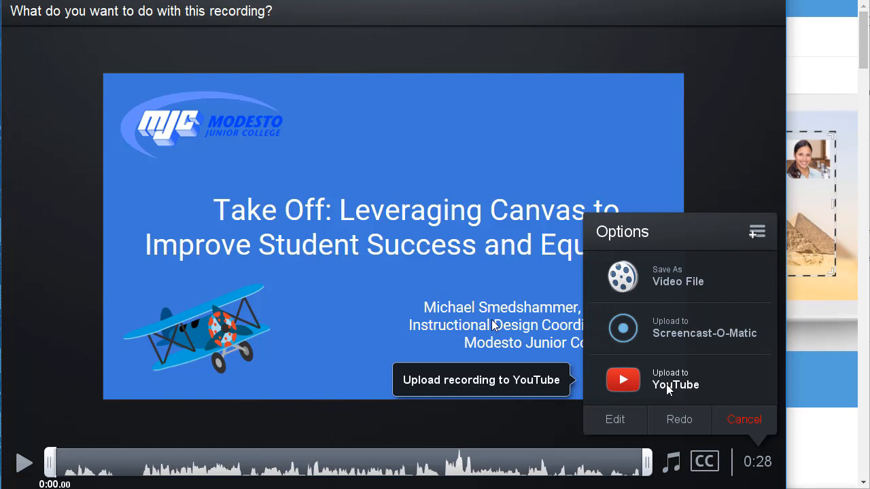
- Choose YouTube as the recording's upload destination and set its title to "Take Off Demo"
click(667, 386)
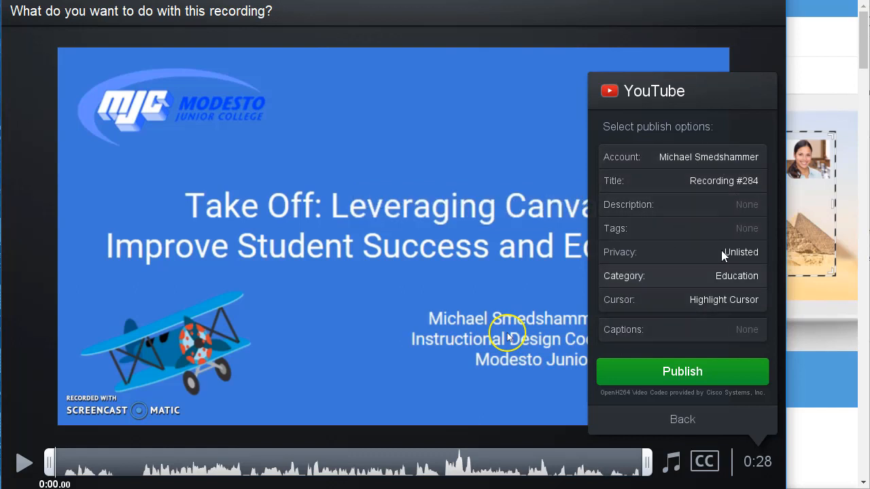
click(725, 180)
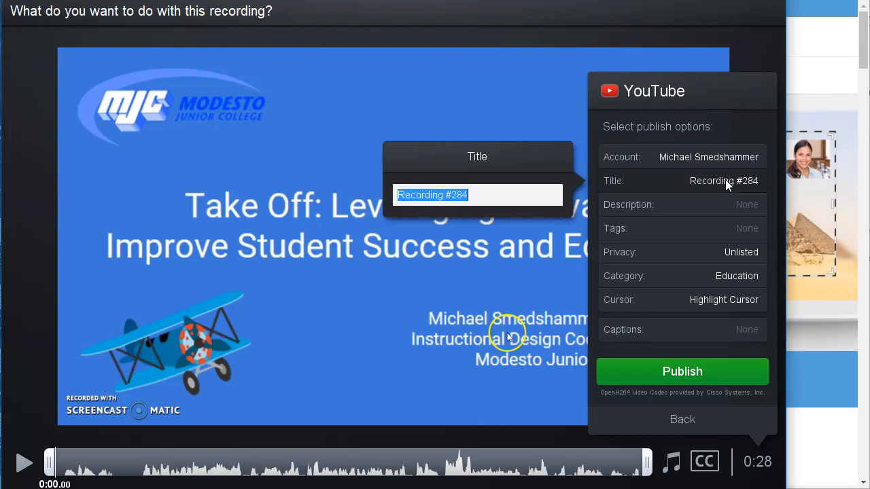
text(Take)
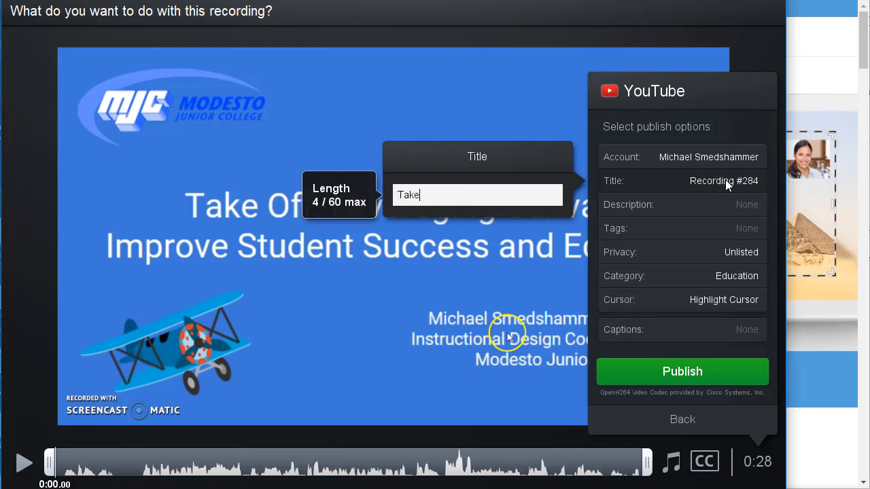
text( Off Demo)
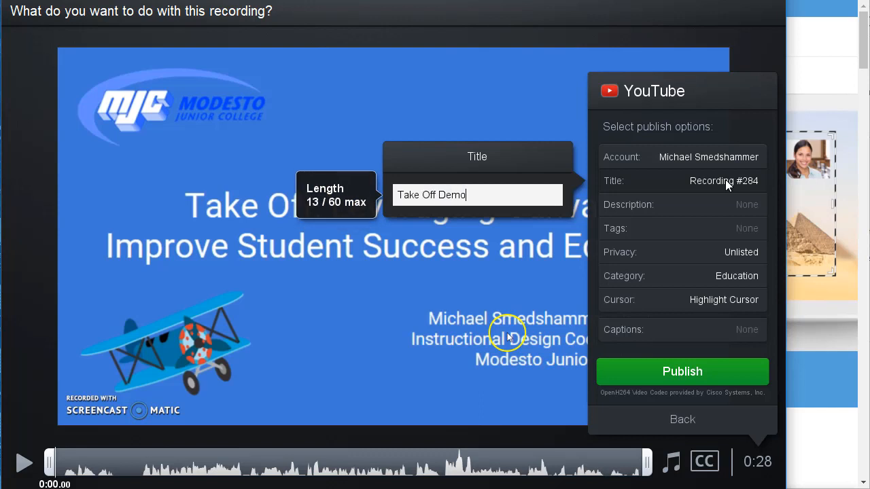
key(Return)
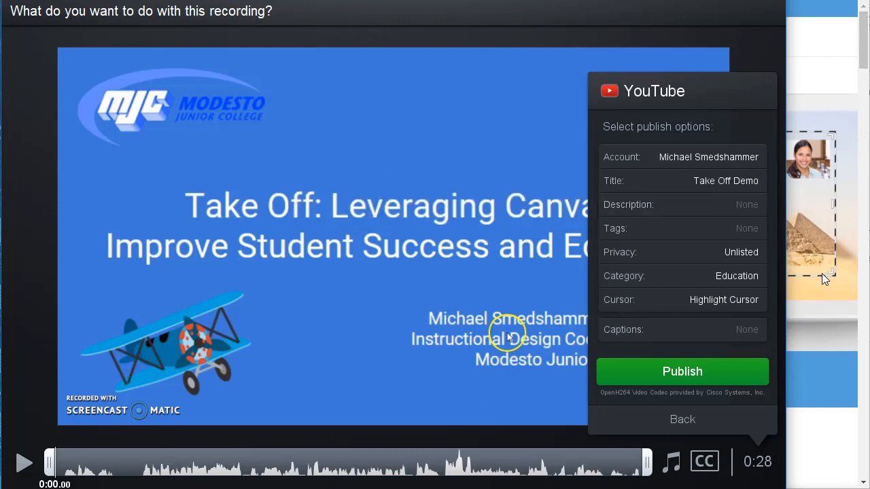
- Check the privacy choices, keep the recording Unlisted, and publish it to YouTube
click(714, 251)
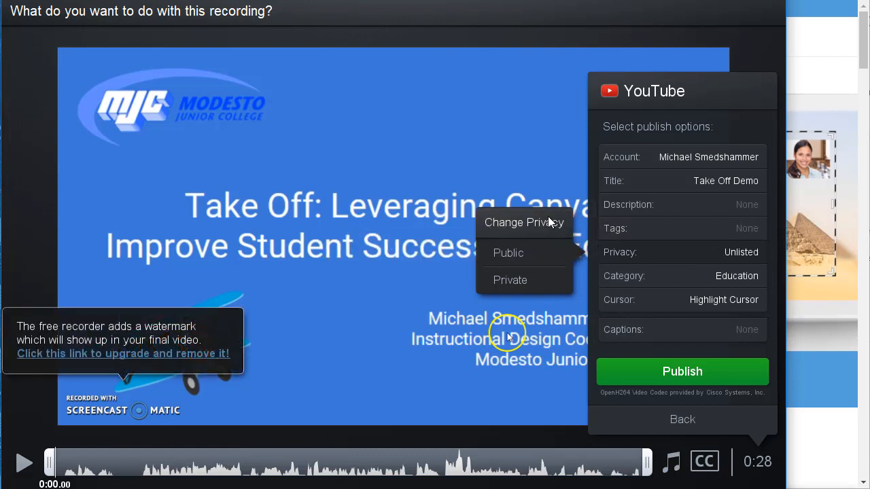
click(727, 254)
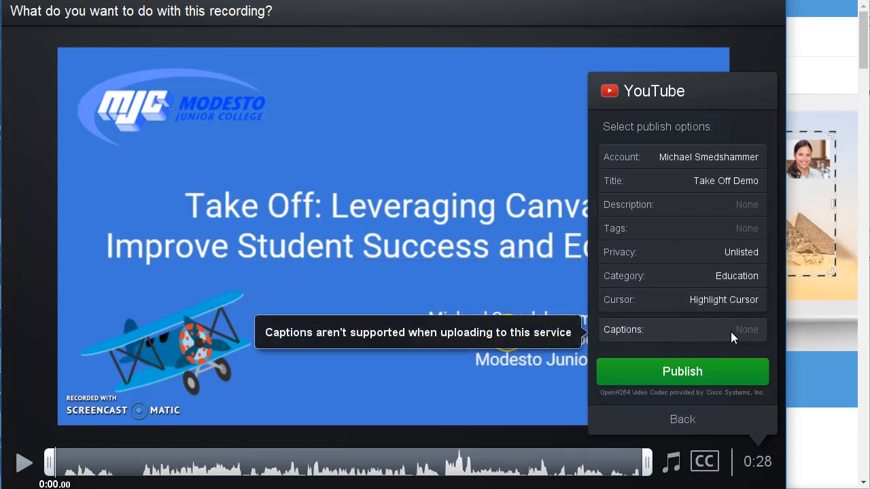
click(692, 375)
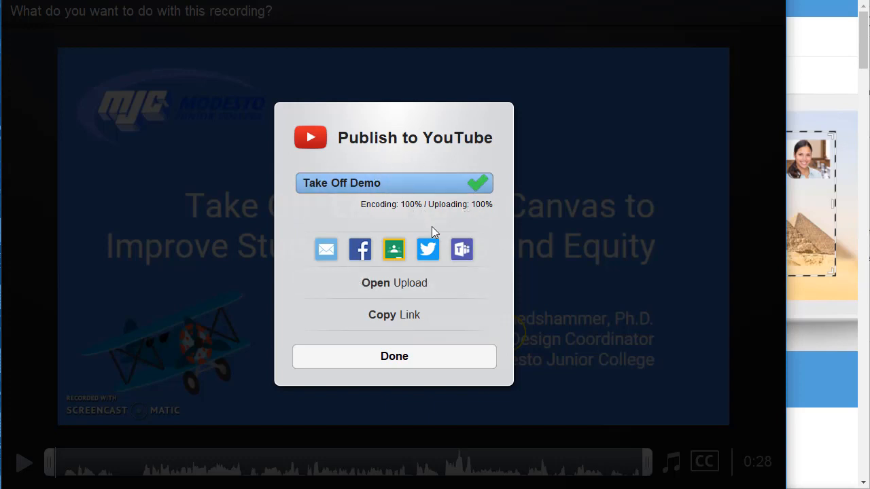
- Open the uploaded video's page, pause playback, and view its share options and embed code
click(400, 283)
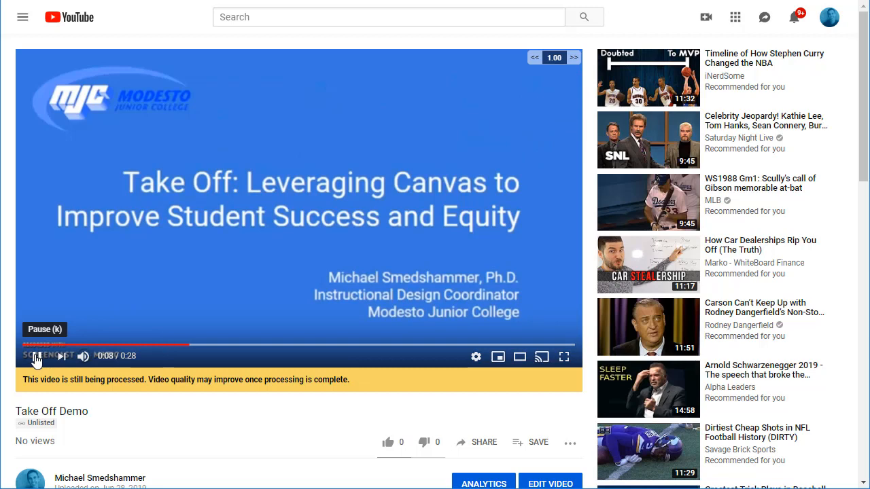
click(36, 357)
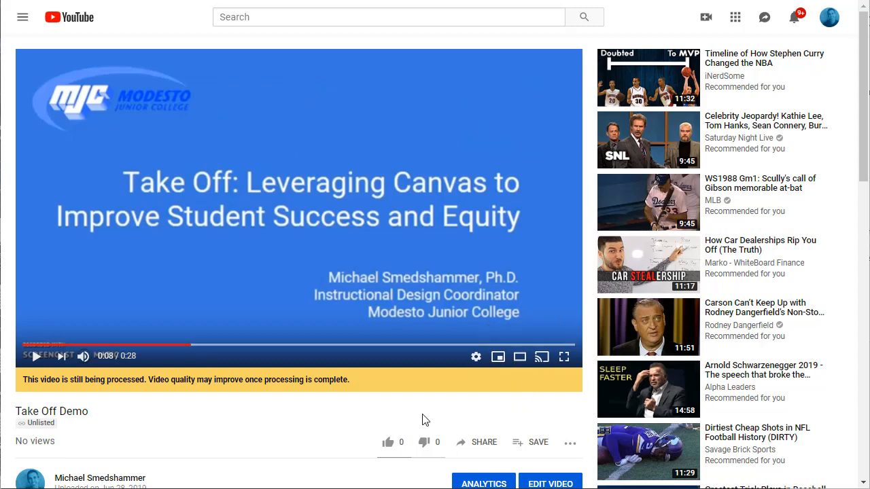
click(481, 445)
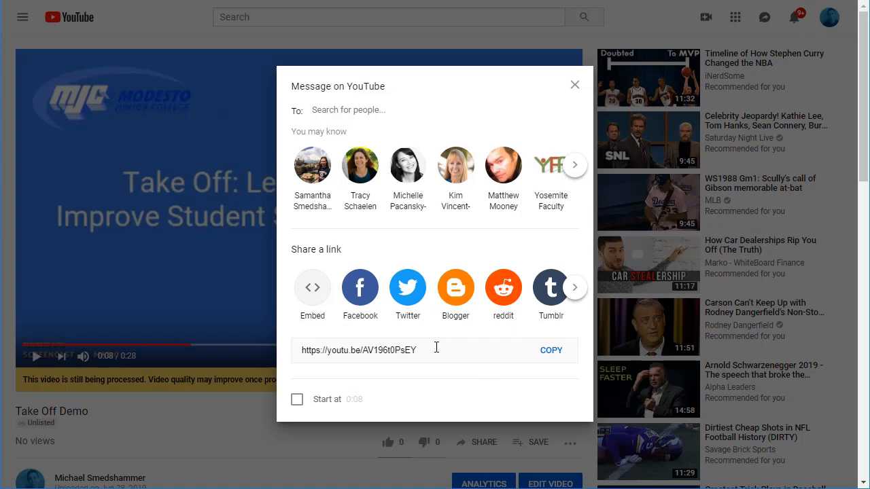
click(311, 294)
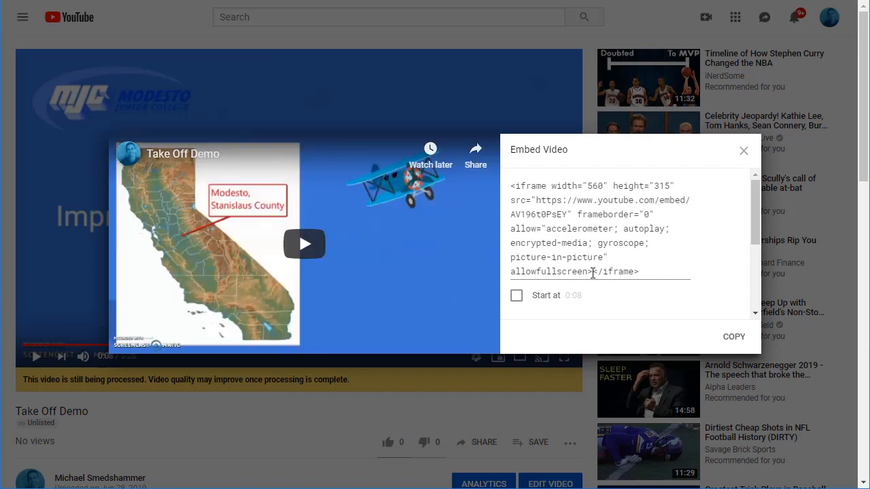
click(744, 151)
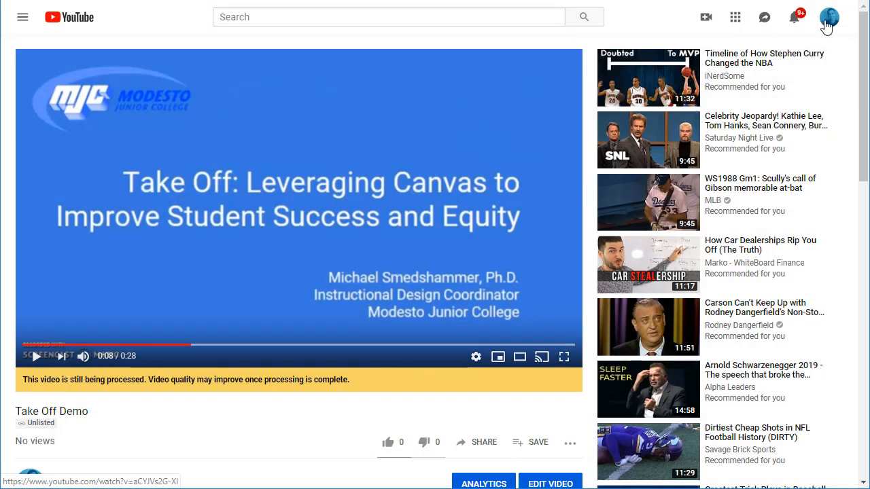
- Switch to YouTube Studio and open the channel's list of uploaded videos
click(829, 20)
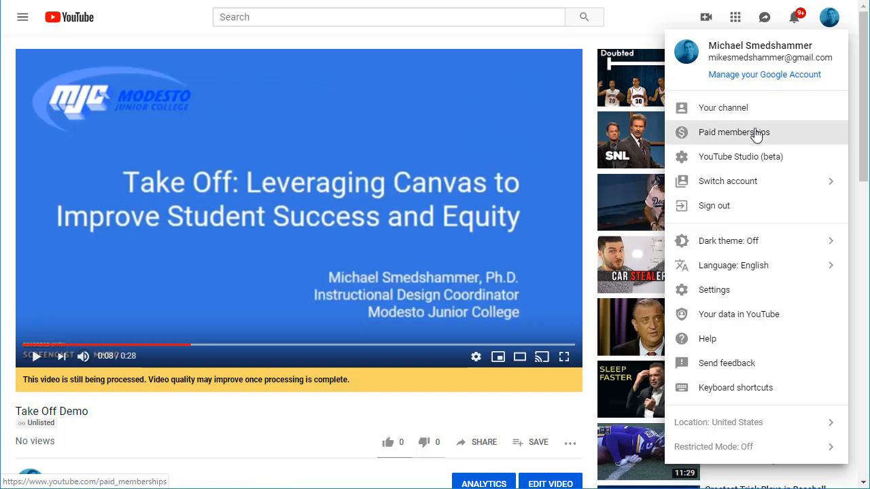
click(732, 158)
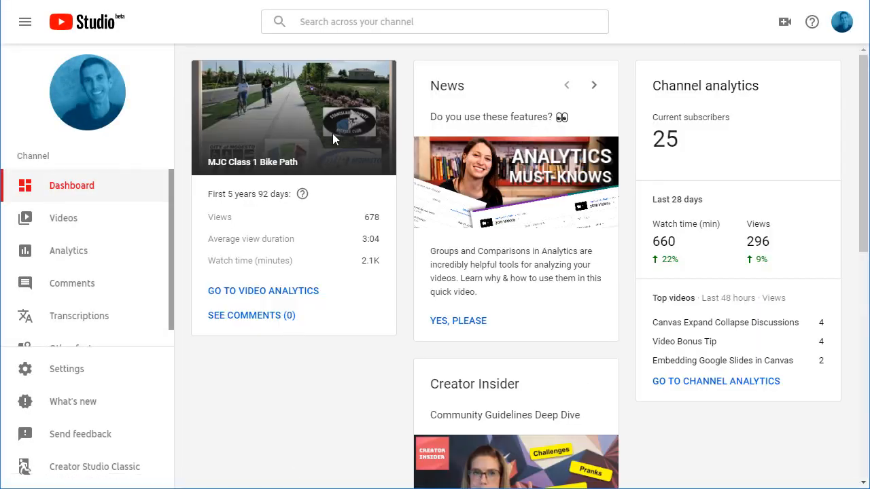
click(63, 223)
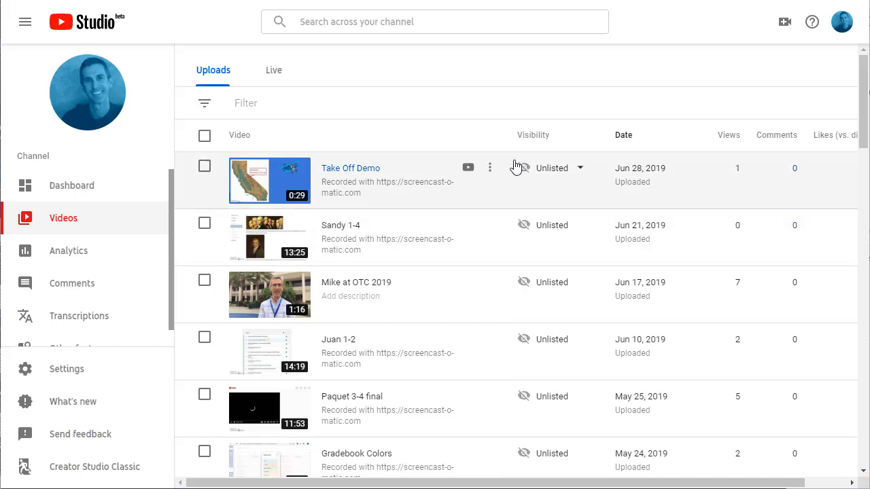
- Open the Take Off Demo video's transcriptions and go to adding subtitles for English (United States)
click(347, 173)
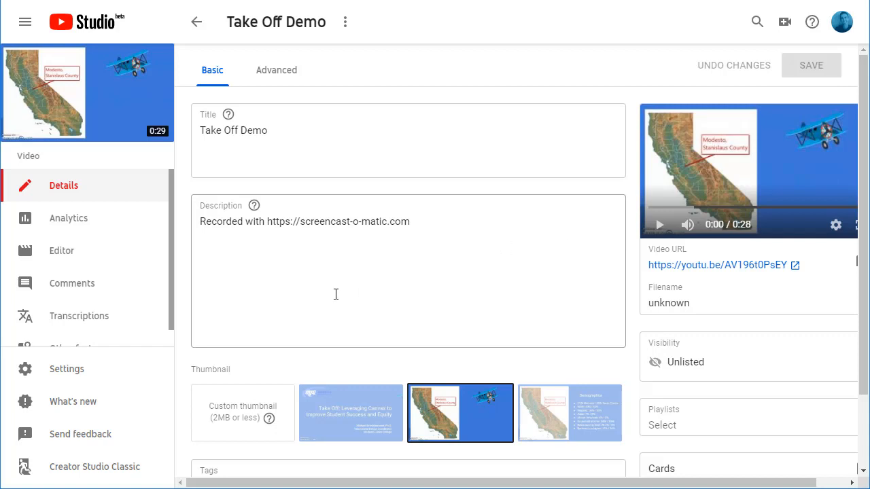
click(79, 325)
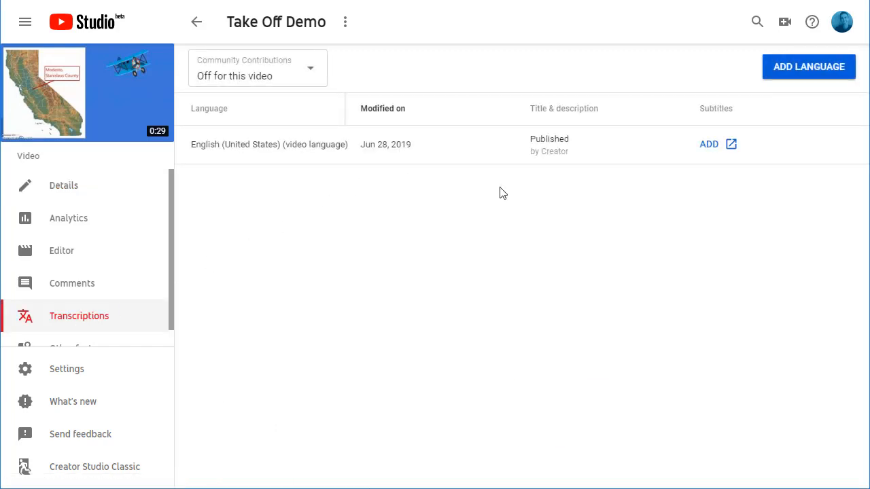
click(718, 149)
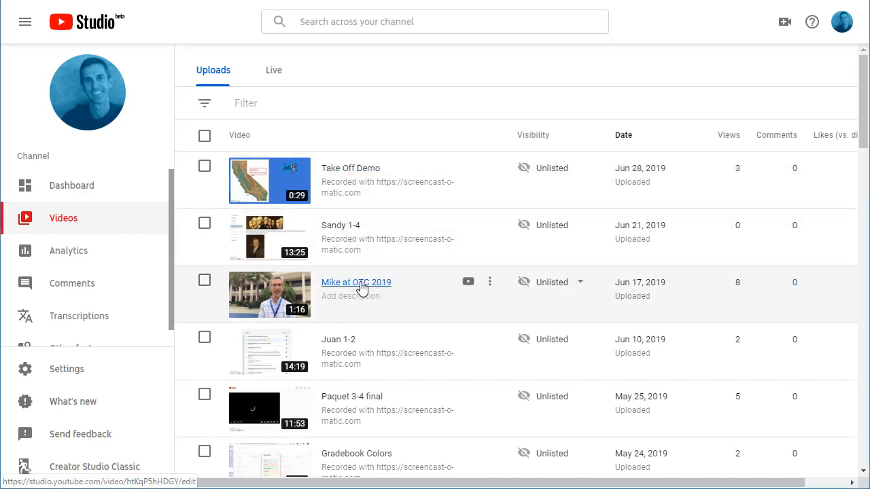
- Open the published automatic English subtitles of the OTC 2019 video for editing
click(361, 285)
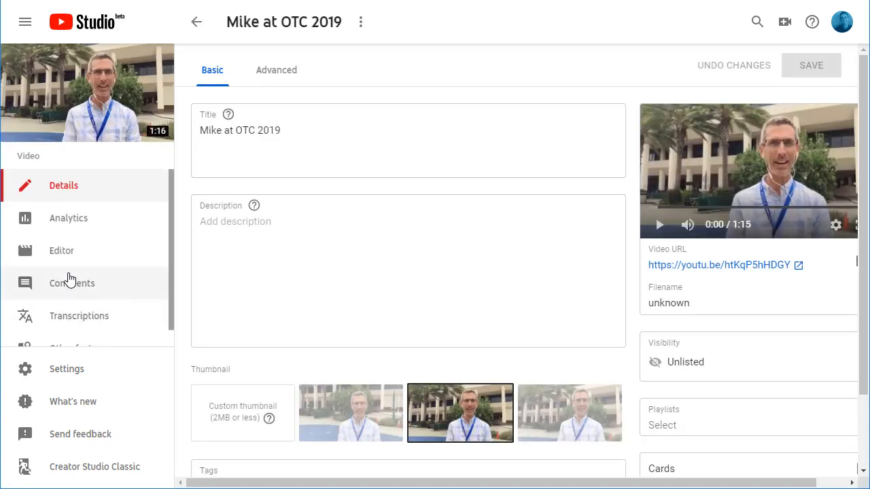
click(71, 322)
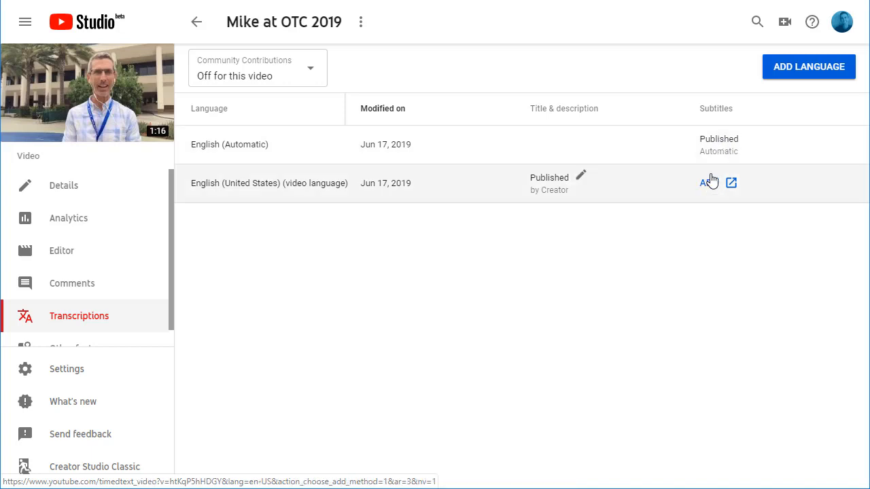
click(717, 147)
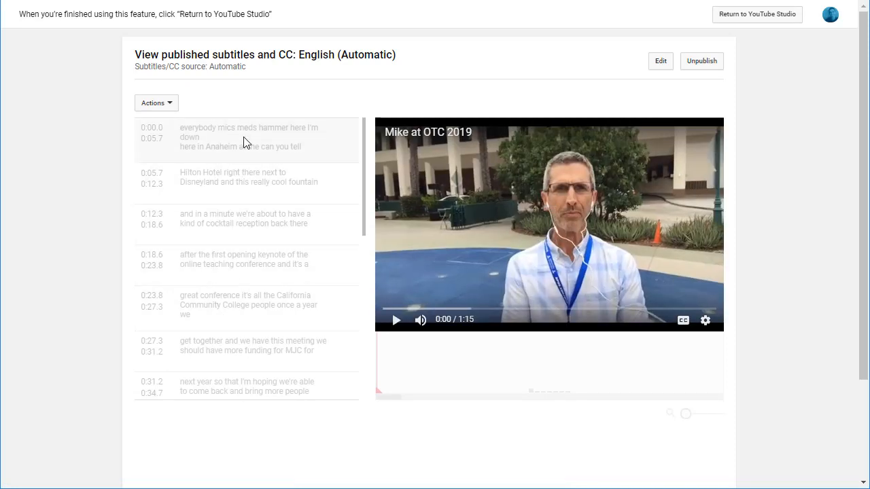
click(660, 63)
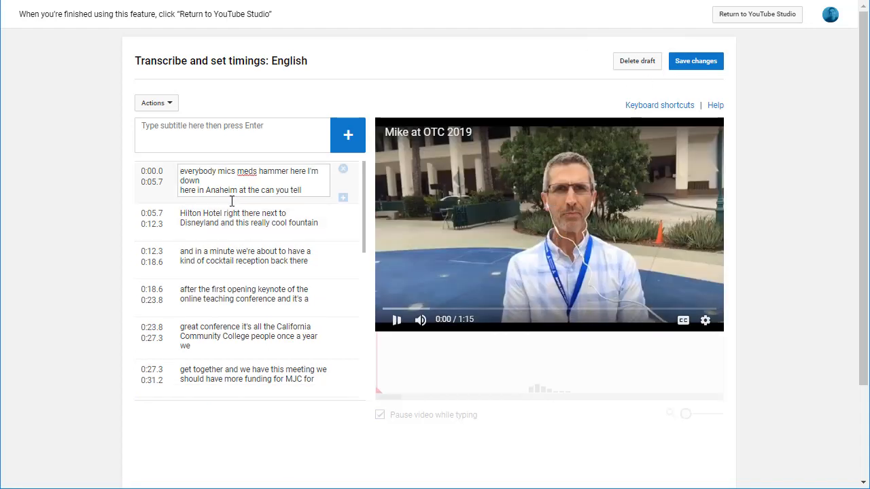
- Play the opening of the video to hear the first caption's greeting, pausing at about 0:01
click(397, 324)
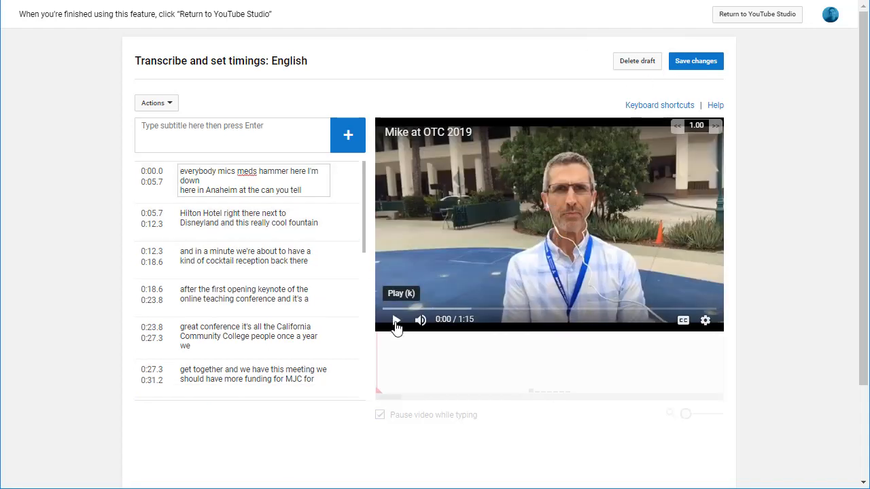
click(396, 321)
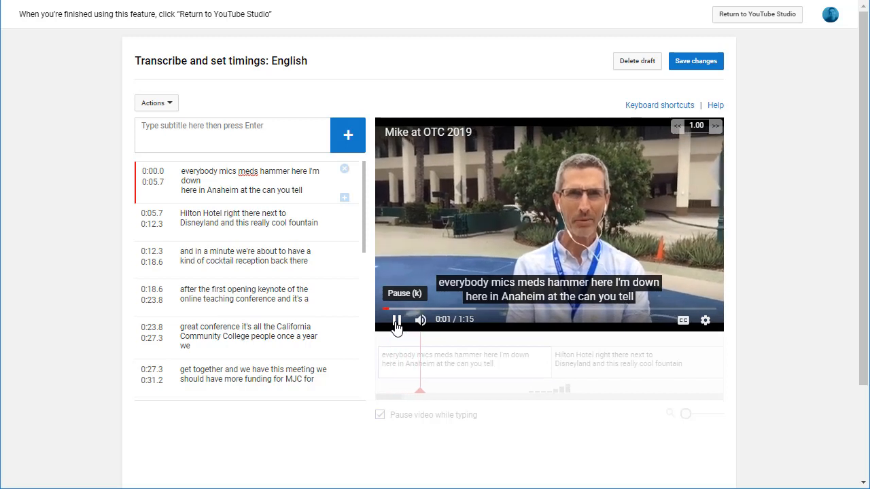
click(396, 324)
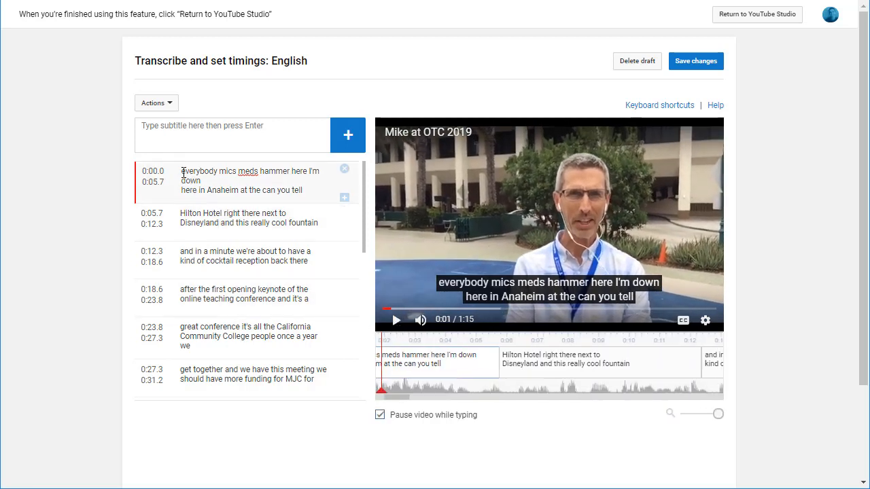
- Correct the first caption by adding "Hey" at the start, fixing the speaker's first and last name, and putting a period after "here"
click(181, 171)
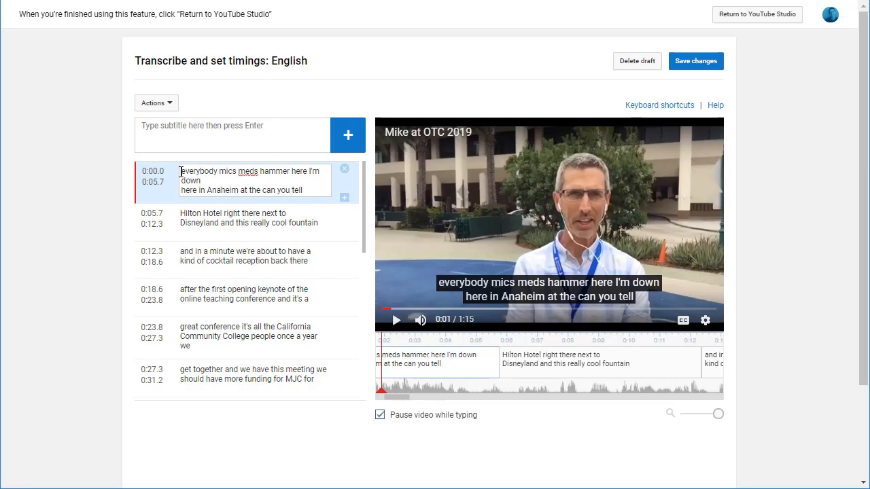
text(Hey)
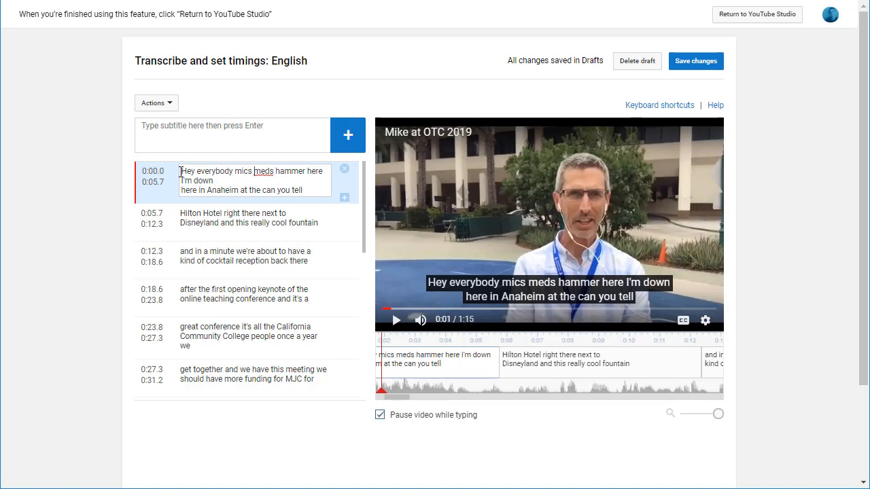
key(BackSpace)
key(BackSpace)
key(BackSpace)
key(BackSpace)
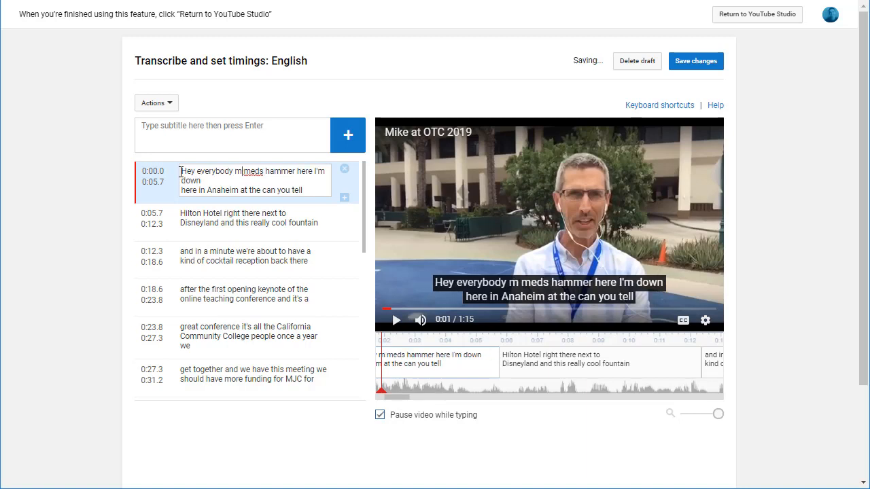
text(Mike  )
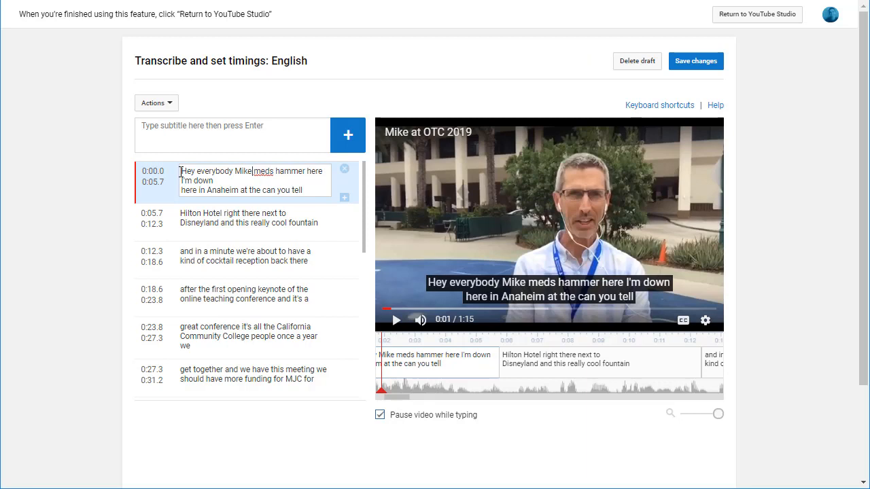
text(S)
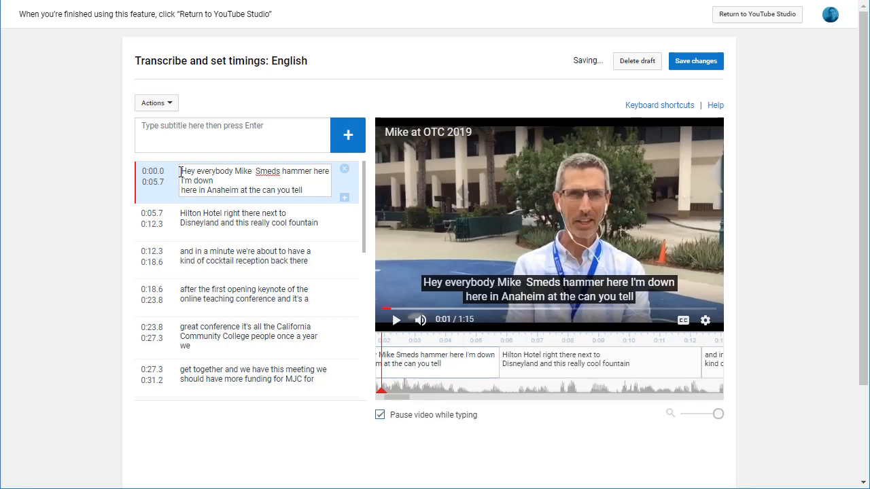
key(BackSpace)
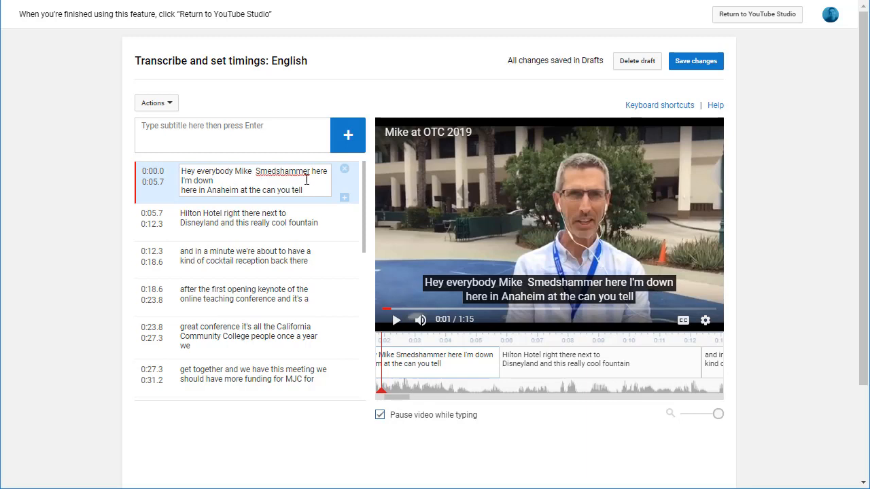
text(.)
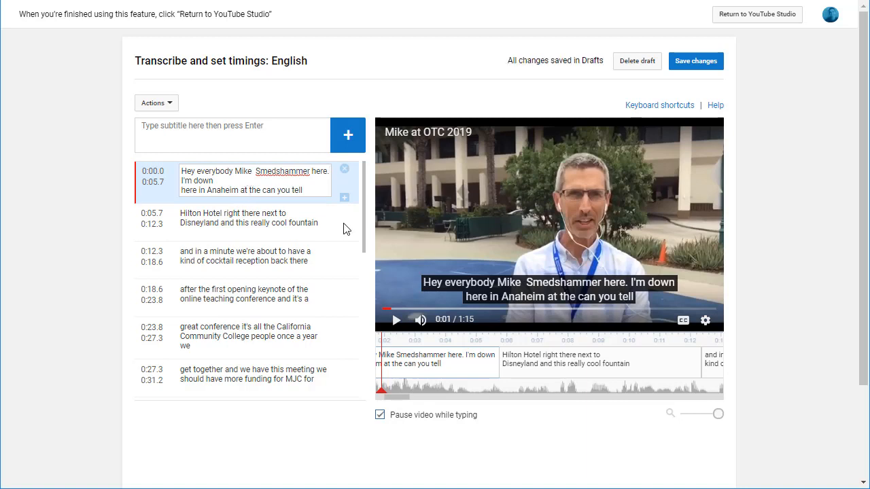
- Play the video to about 0:05, add commas after "the" and "tell" in the first caption, and save the subtitle changes
click(396, 321)
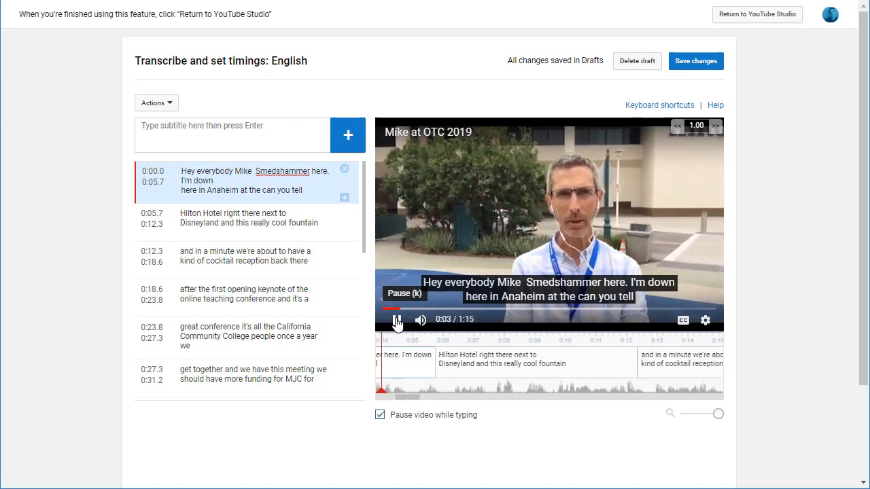
click(398, 321)
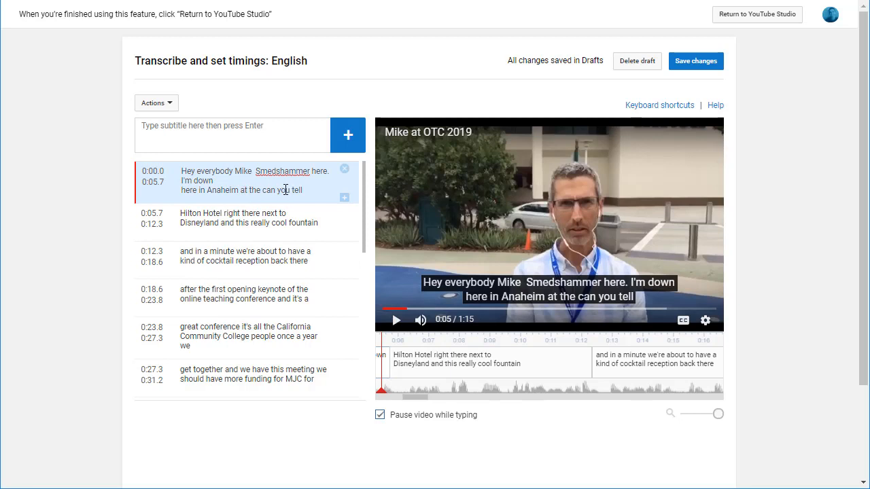
click(261, 190)
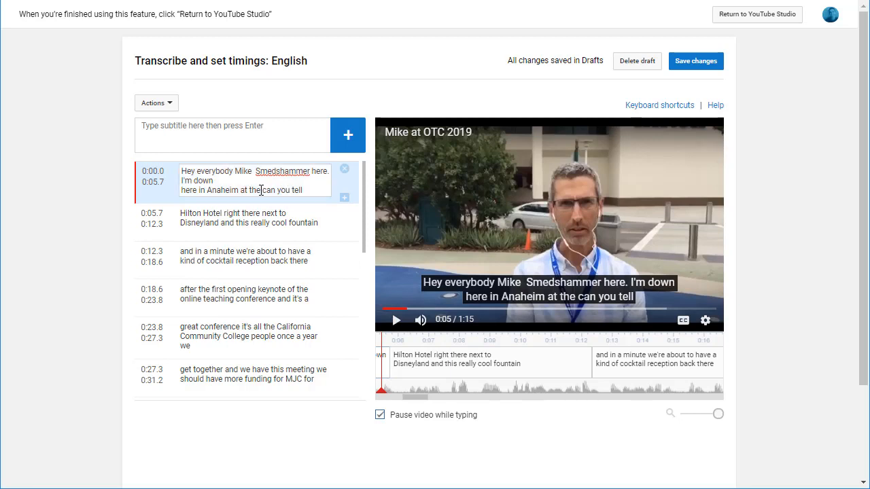
text(,)
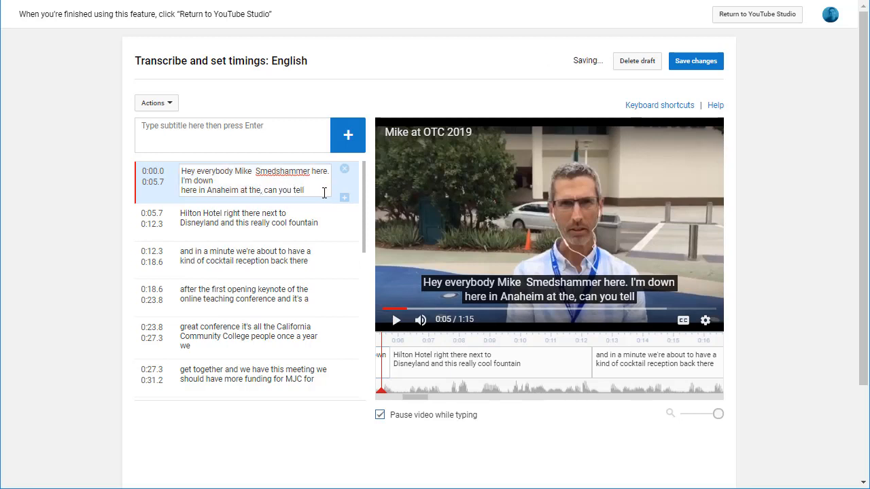
click(312, 193)
text(,)
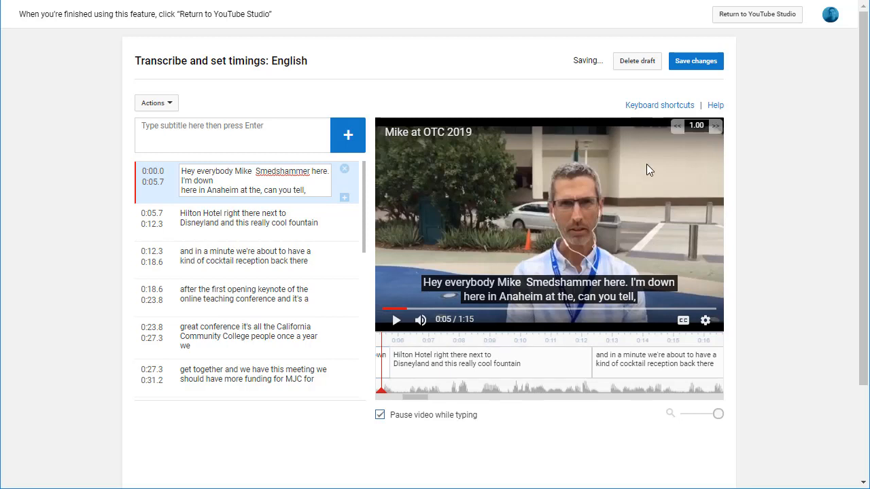
click(703, 63)
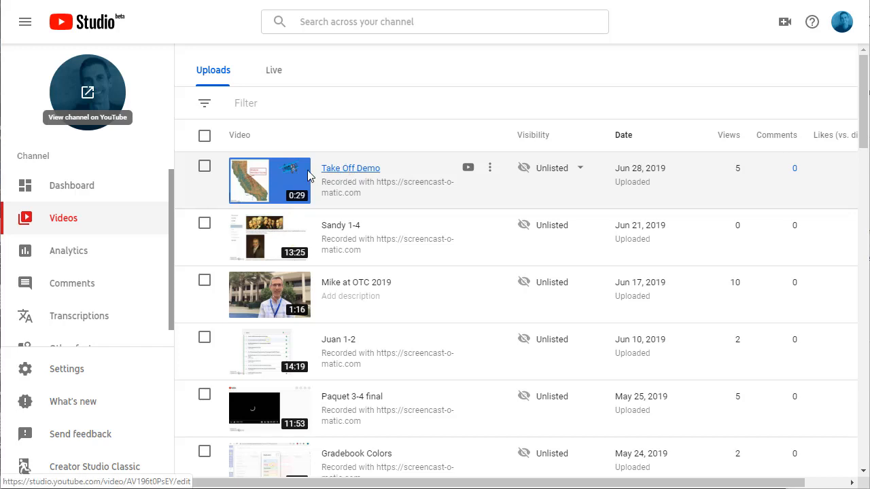
- Open the Take Off Demo video's watch page through its Studio details and pause playback at about 0:05
click(345, 174)
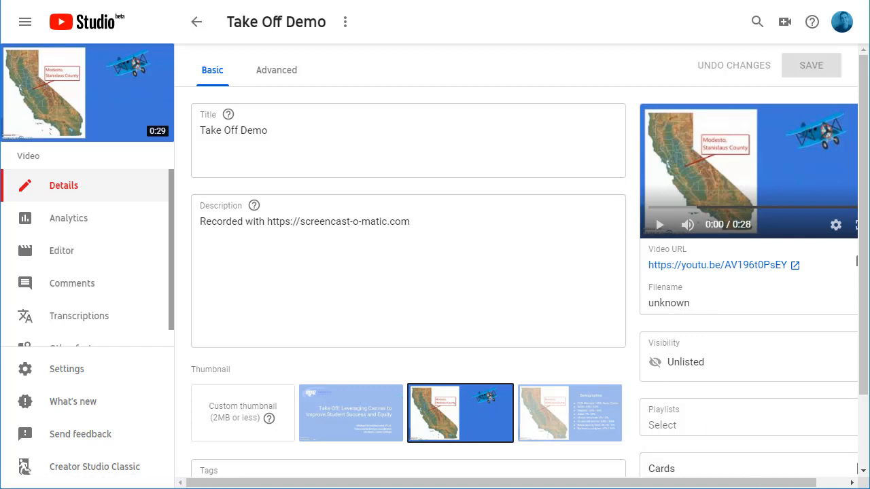
click(753, 269)
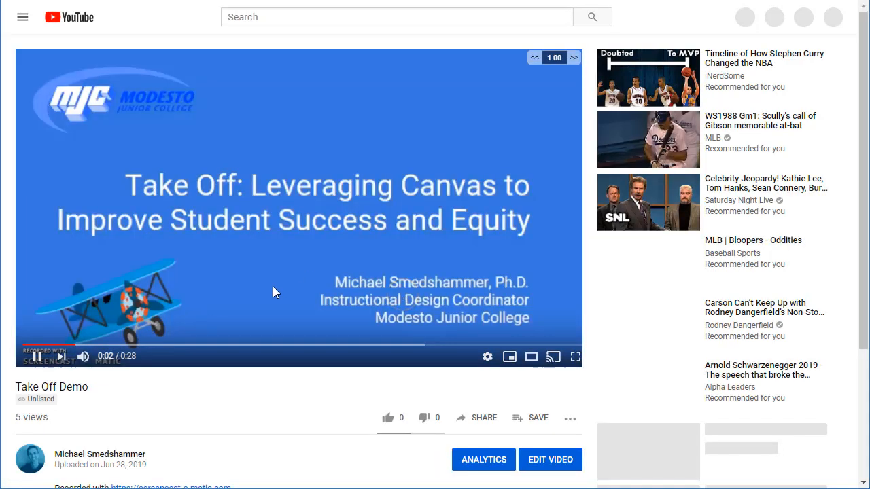
click(37, 360)
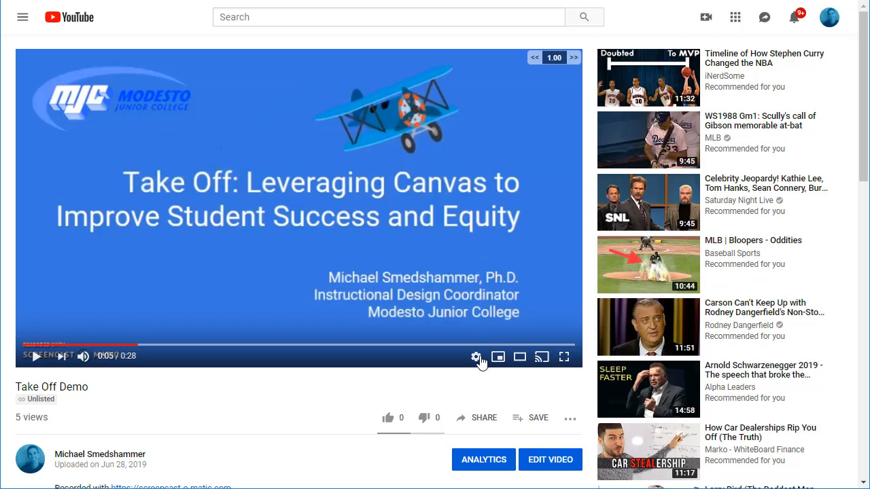
- Open the Take Off Demo video's embed code from its sharing options, check the embed options, and copy the code
click(484, 420)
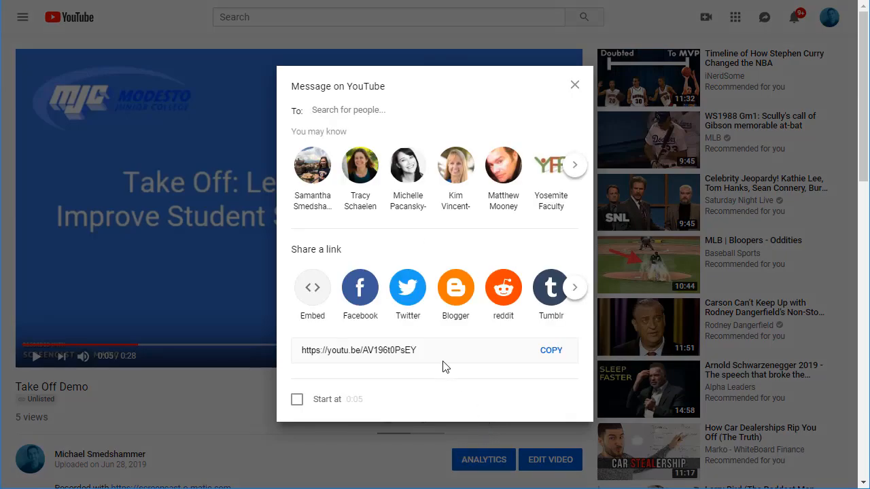
click(313, 291)
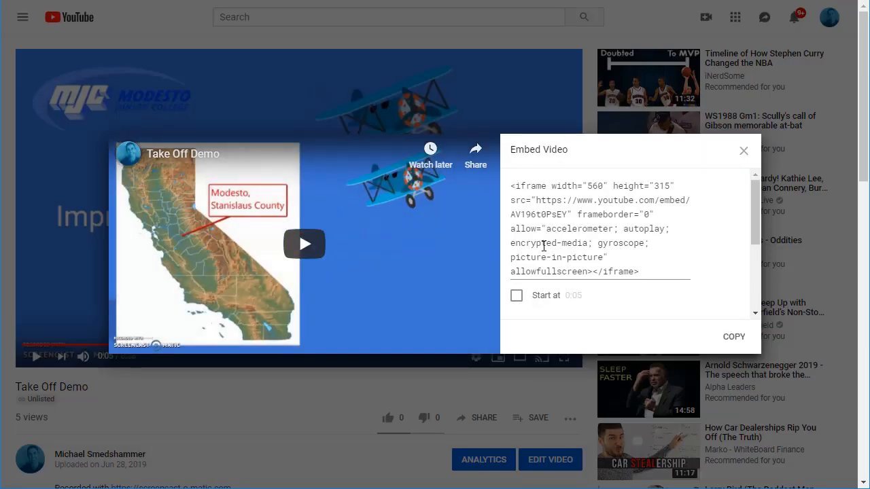
drag(649, 271, 506, 185)
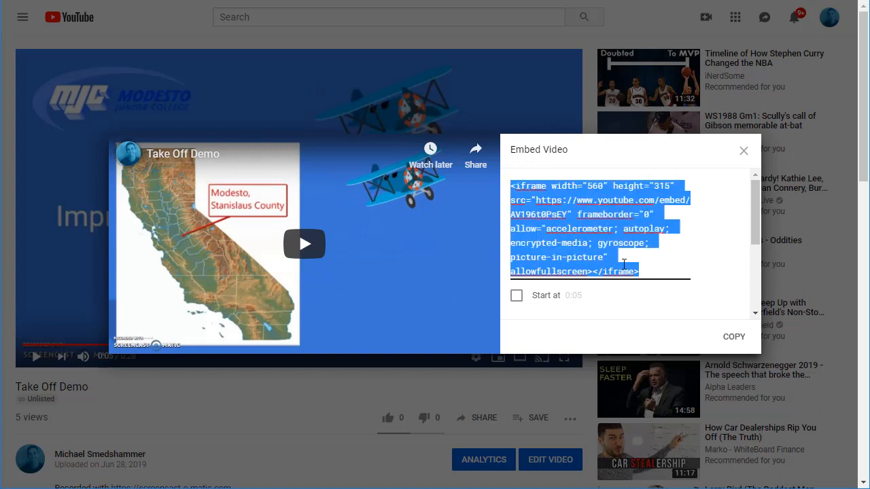
drag(758, 214, 761, 286)
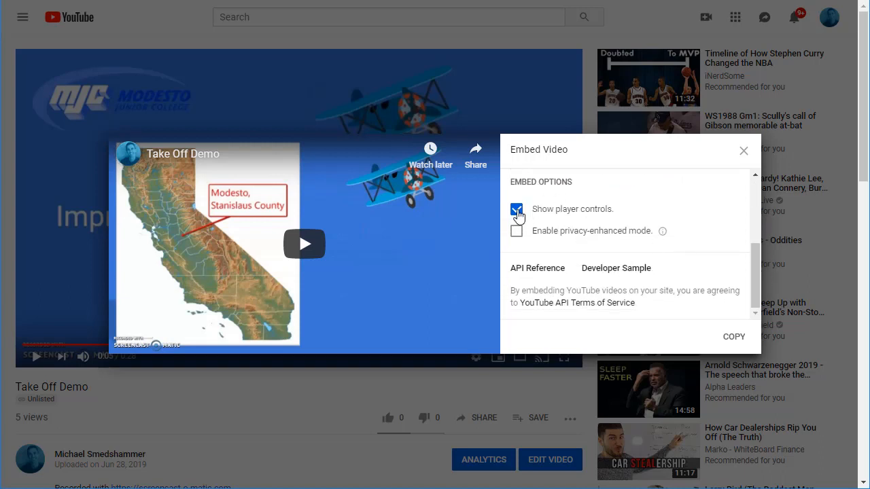
click(735, 340)
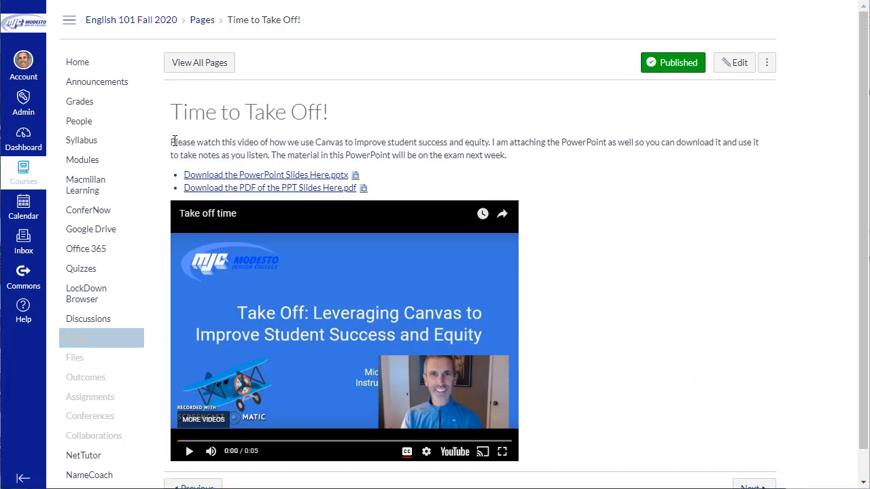
- In the Canvas course, open Module 4's Take Off Demo page for editing and enter "Intro to the video" as the body text
drag(174, 141, 515, 164)
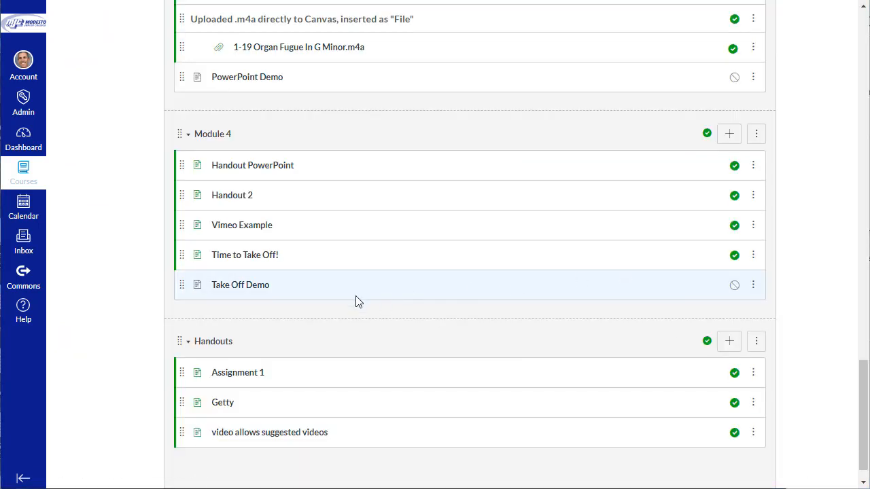
click(237, 289)
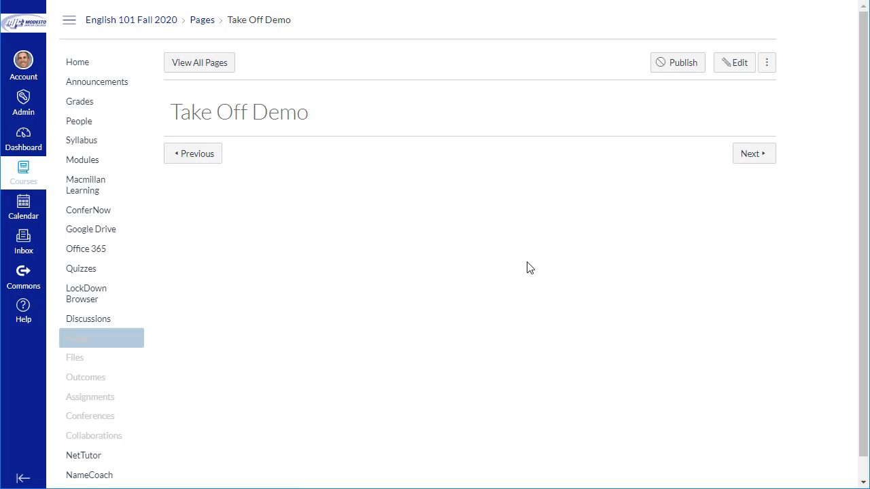
click(738, 63)
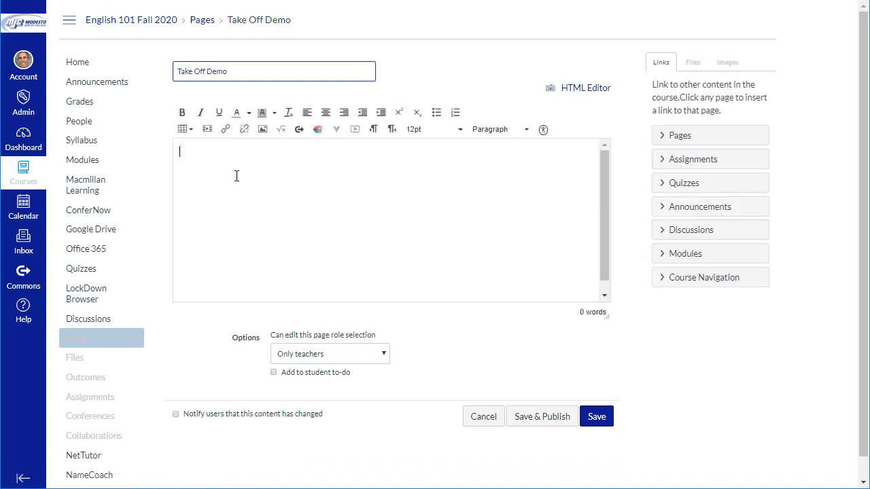
click(236, 176)
text(Intro to the video)
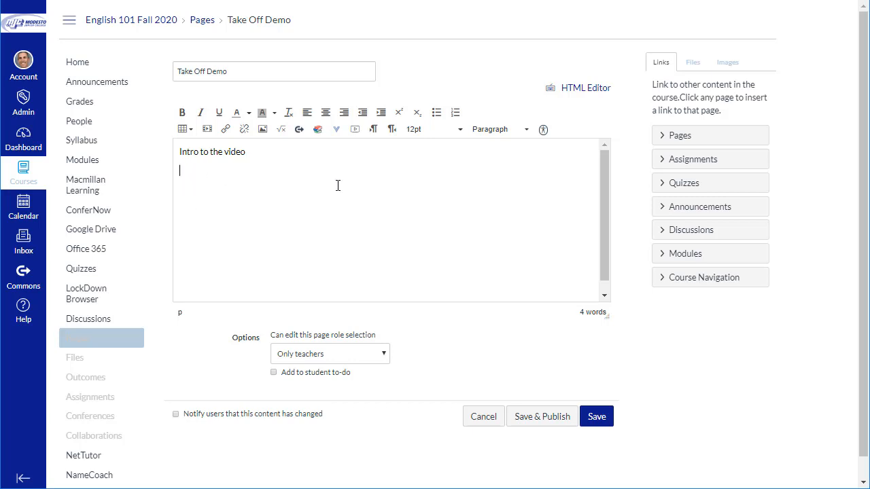
- Paste the copied YouTube embed code at the end of the page's HTML source, after the empty paragraph
click(585, 89)
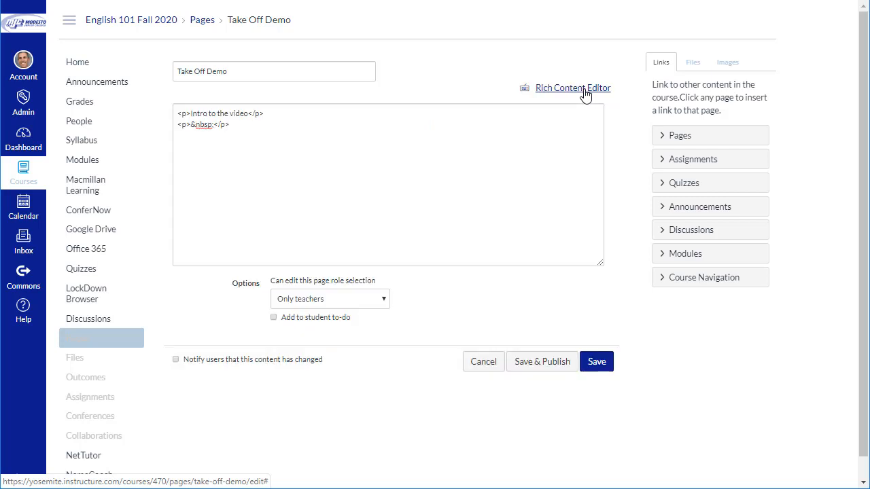
click(585, 89)
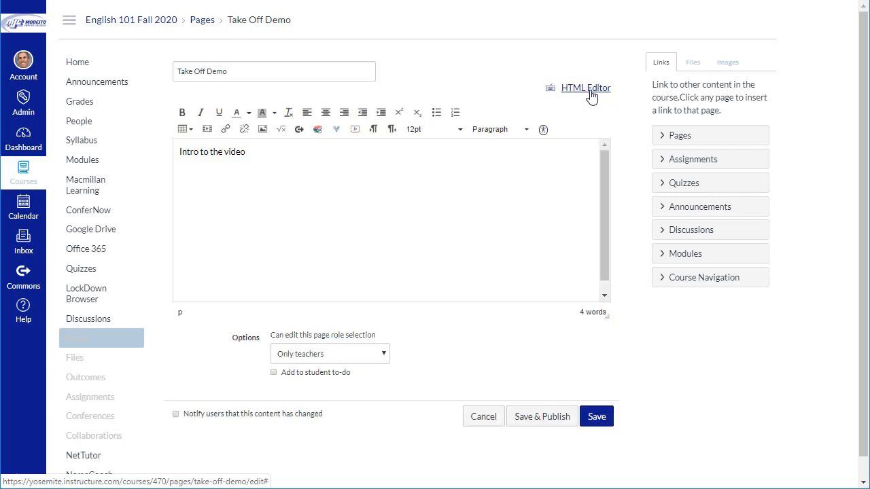
click(589, 89)
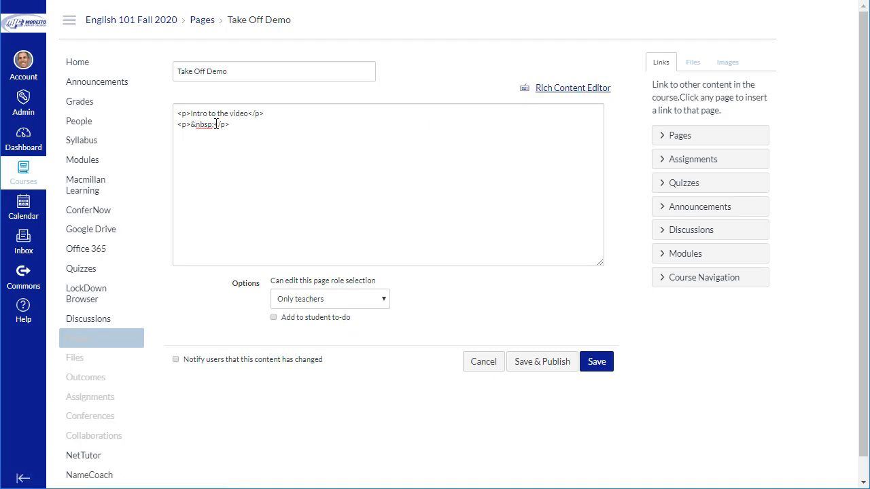
click(240, 128)
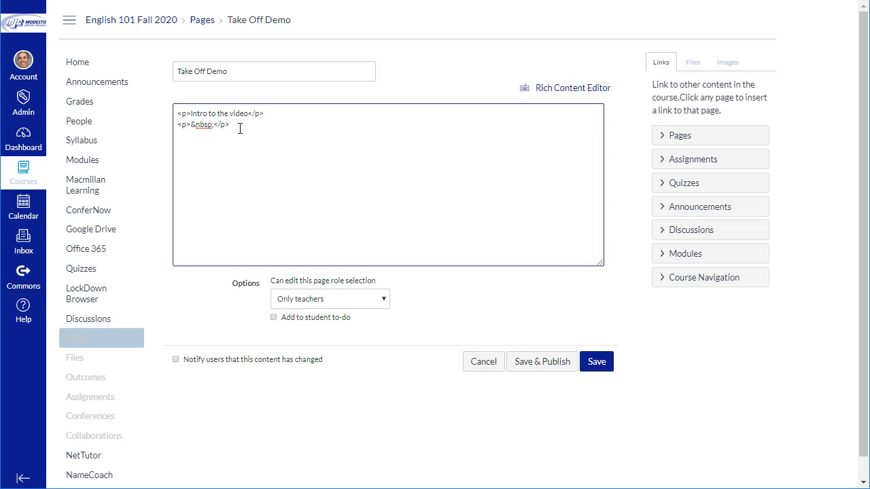
right_click(240, 128)
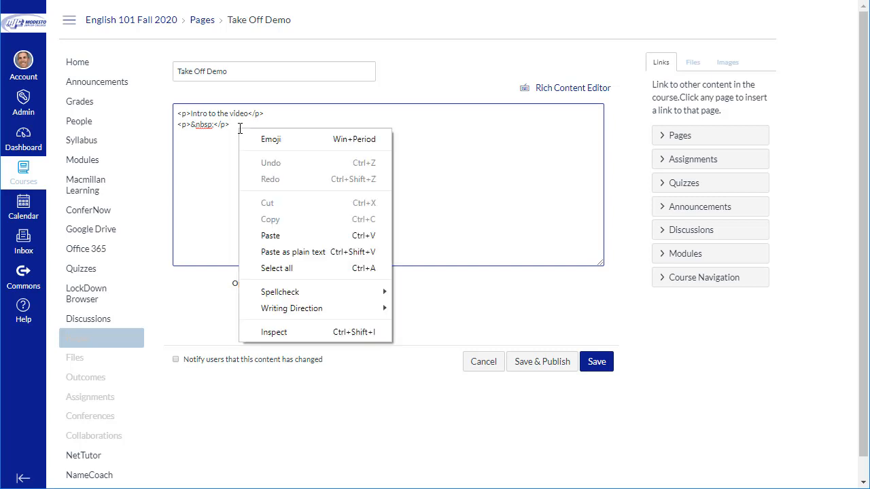
click(271, 236)
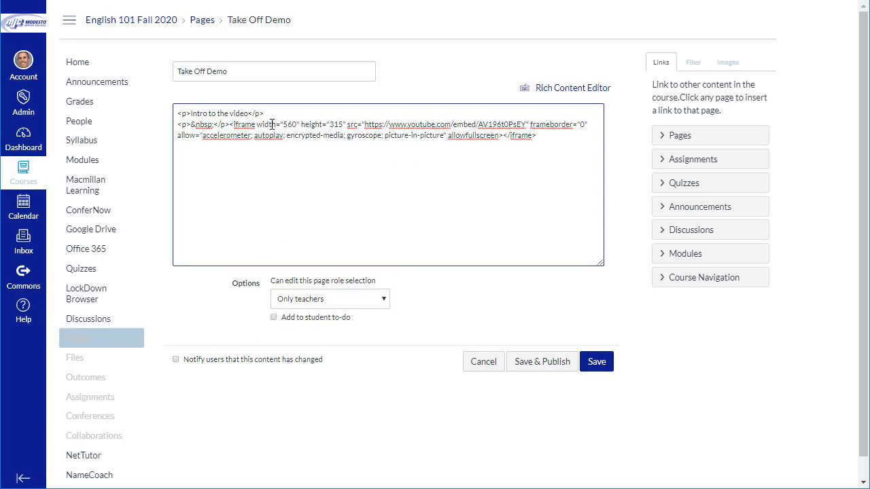
- Return to the rich content view, check the embedded video, and remove the blank line between the intro text and the video
click(569, 93)
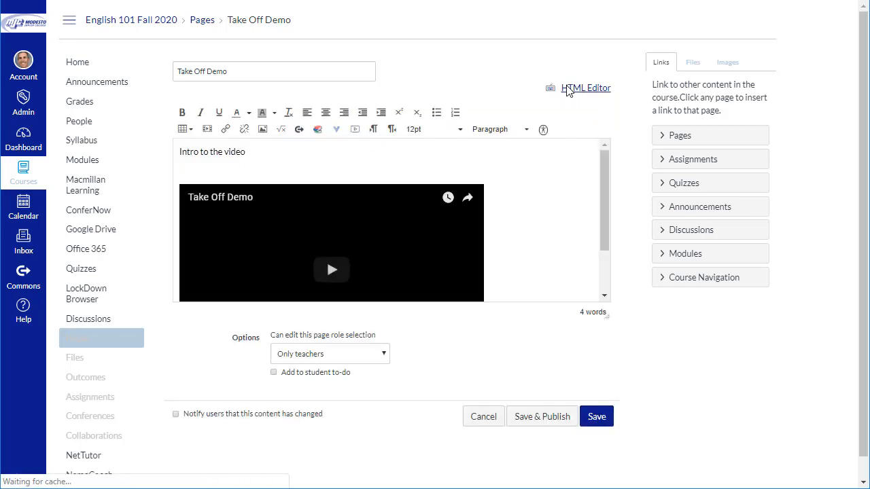
click(605, 283)
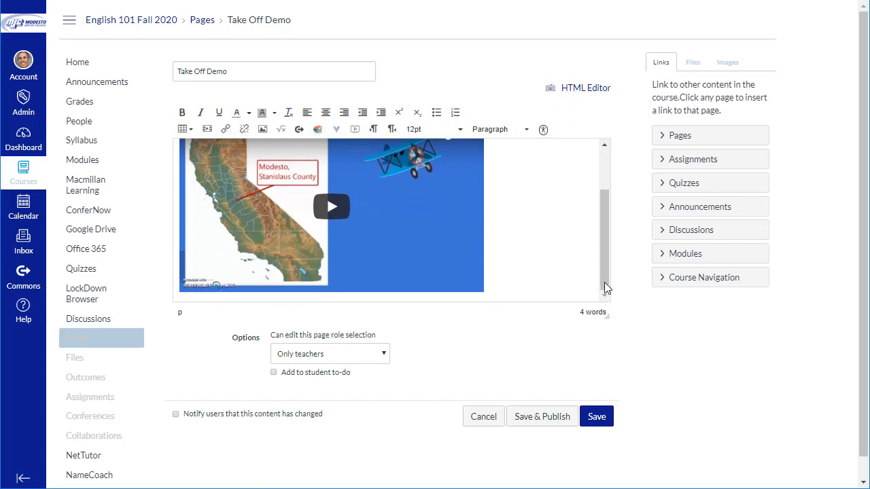
click(605, 153)
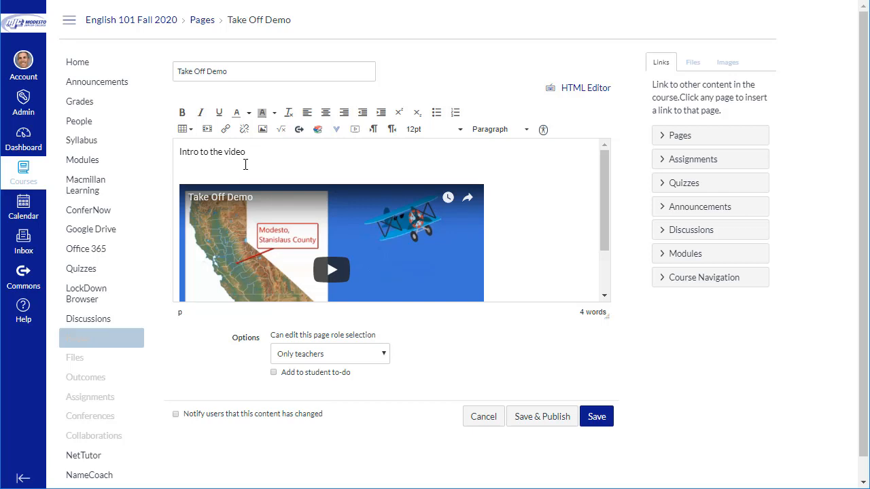
key(BackSpace)
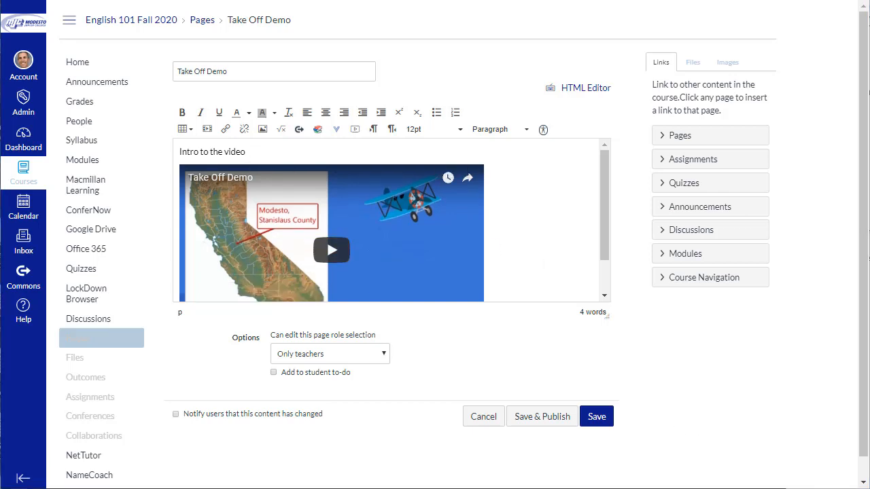
- Set the embedded video's iframe width to 854 in the page's HTML source
click(581, 89)
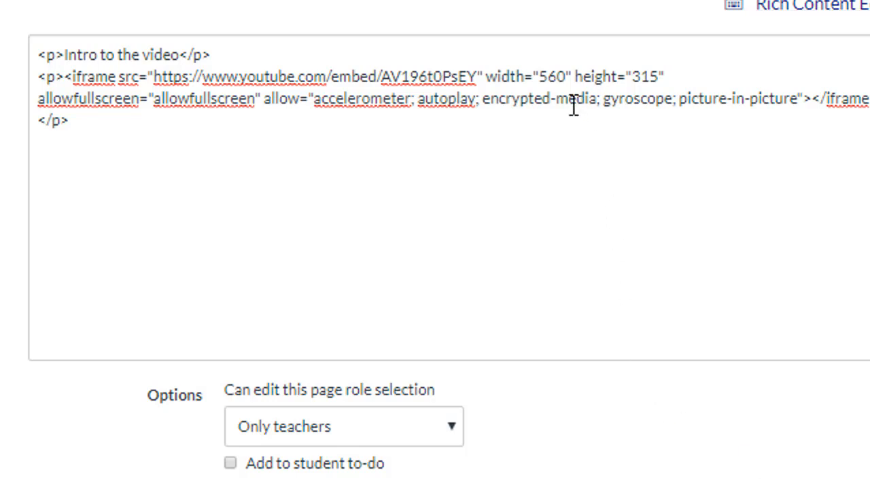
click(565, 75)
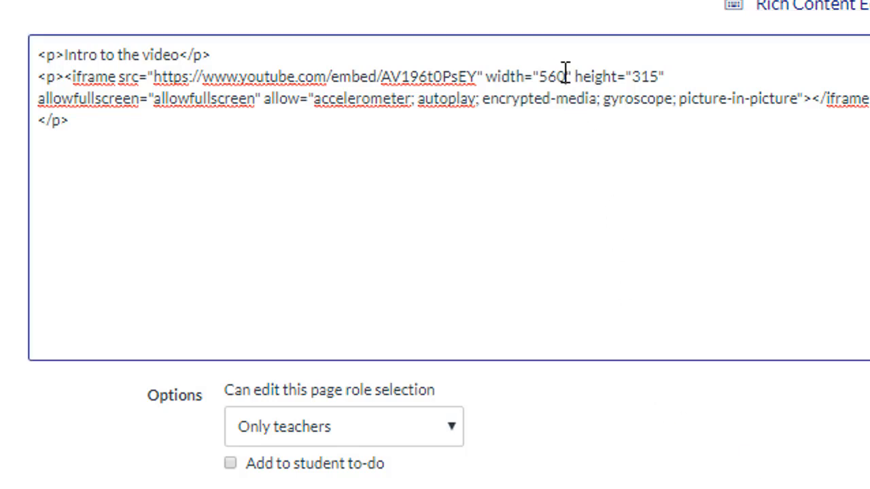
key(BackSpace)
key(BackSpace)
key(BackSpace)
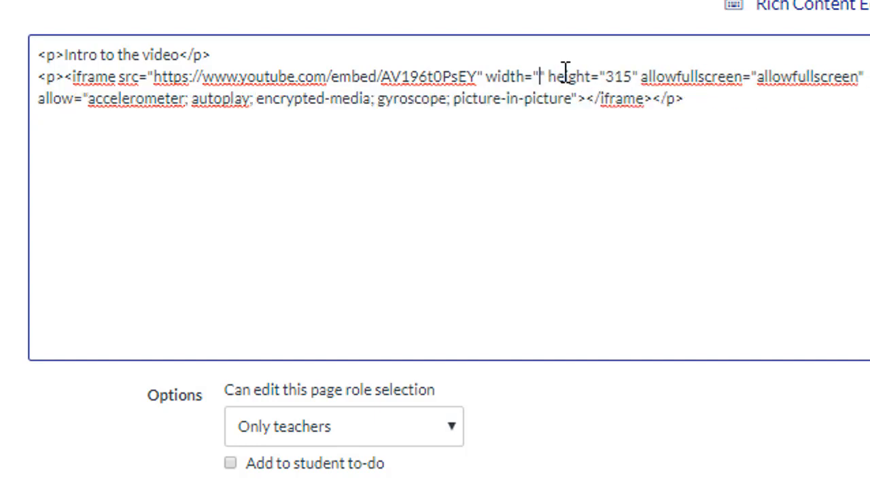
text(854)
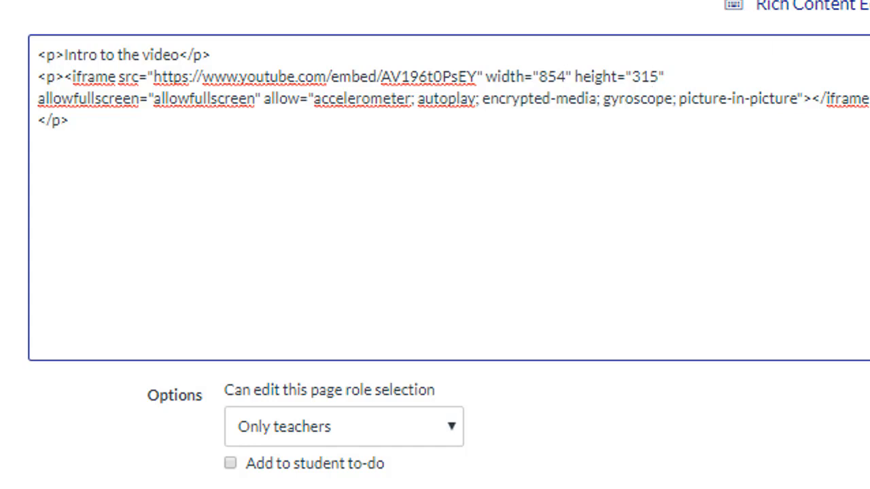
key(alt+Tab)
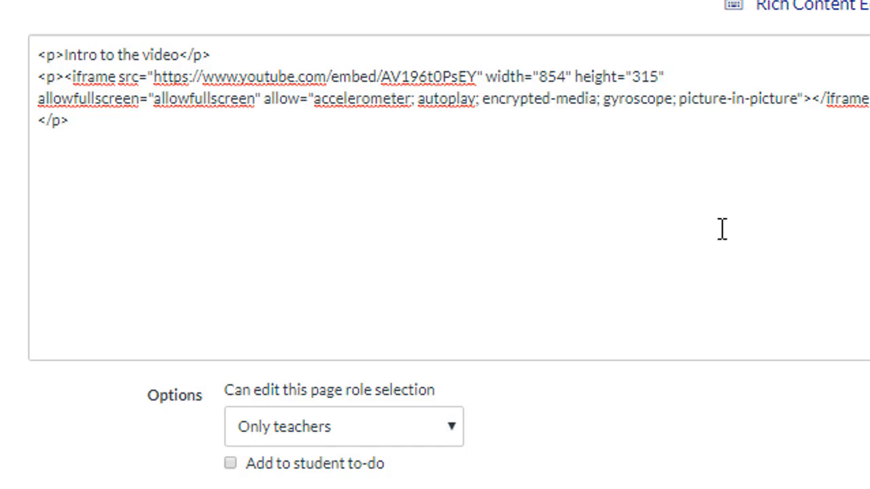
- Set the embedded video's iframe height to 480 in the HTML source
click(657, 75)
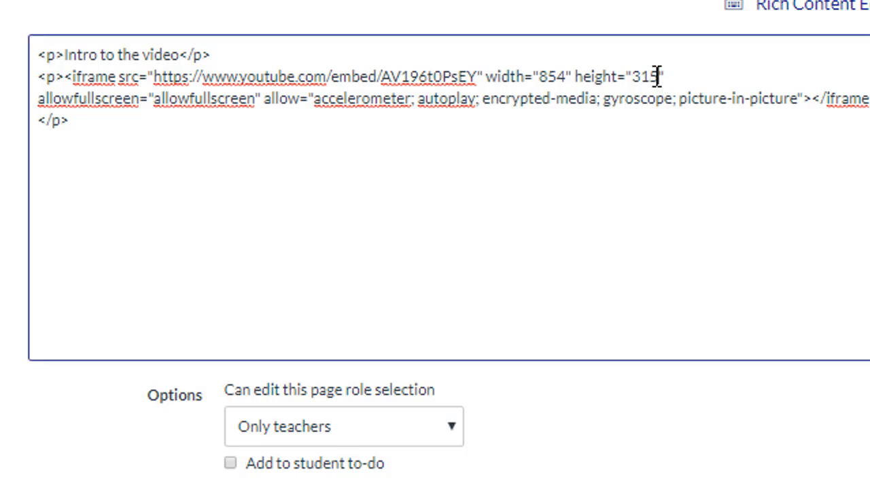
key(BackSpace)
key(BackSpace)
key(BackSpace)
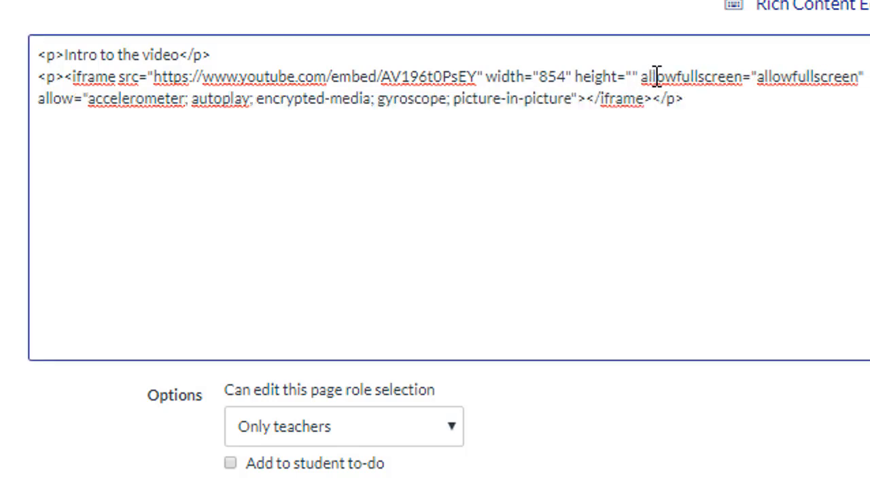
text(480)
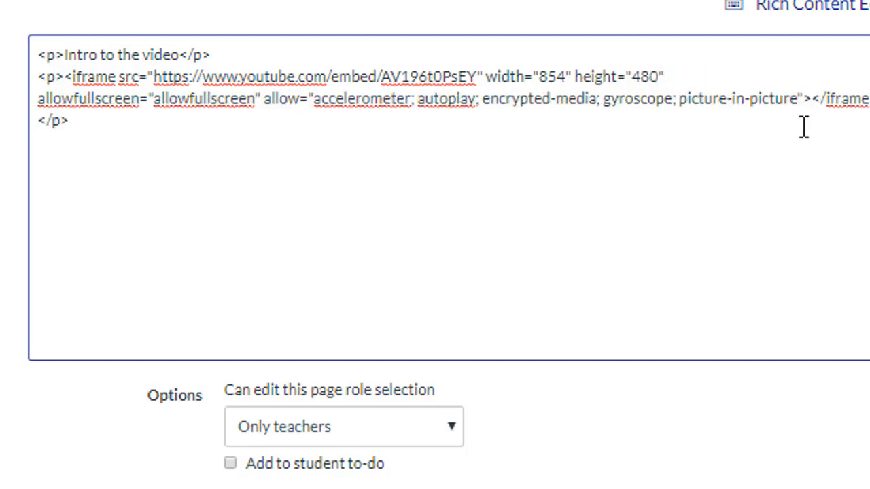
- Save and publish the page from the rich content view, and test-play the embedded video, pausing at about 0:19
click(806, 19)
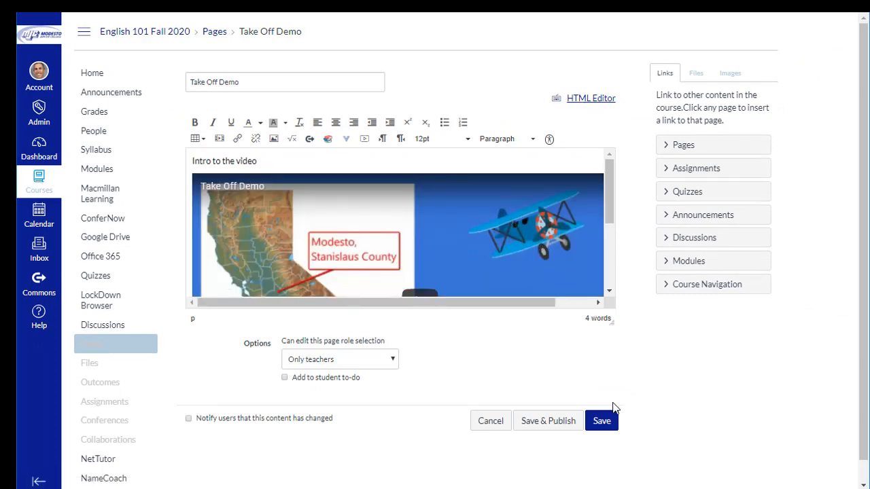
click(547, 422)
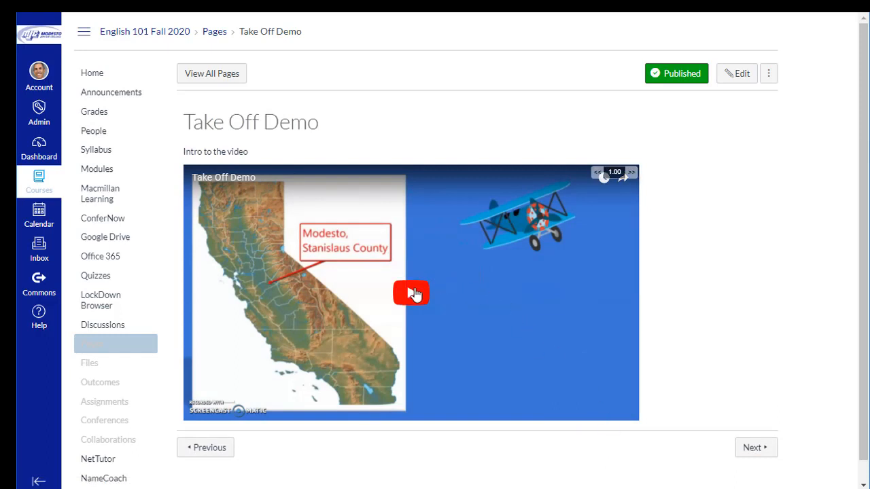
click(415, 299)
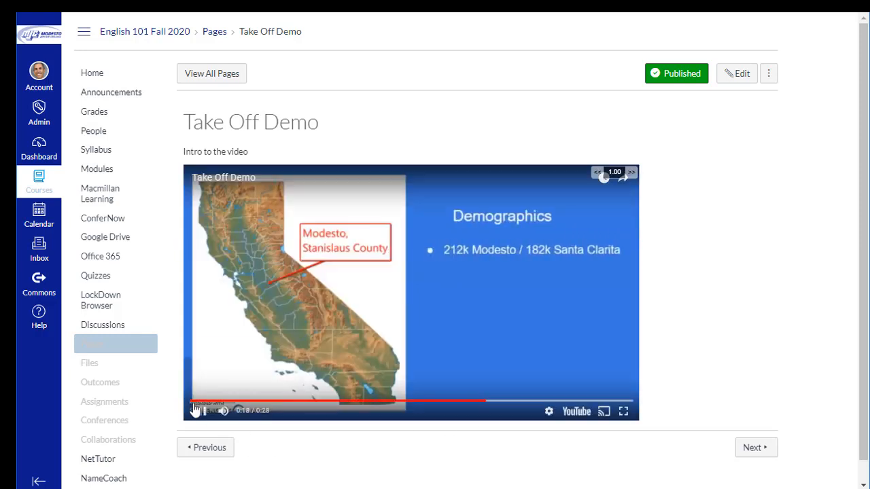
click(203, 412)
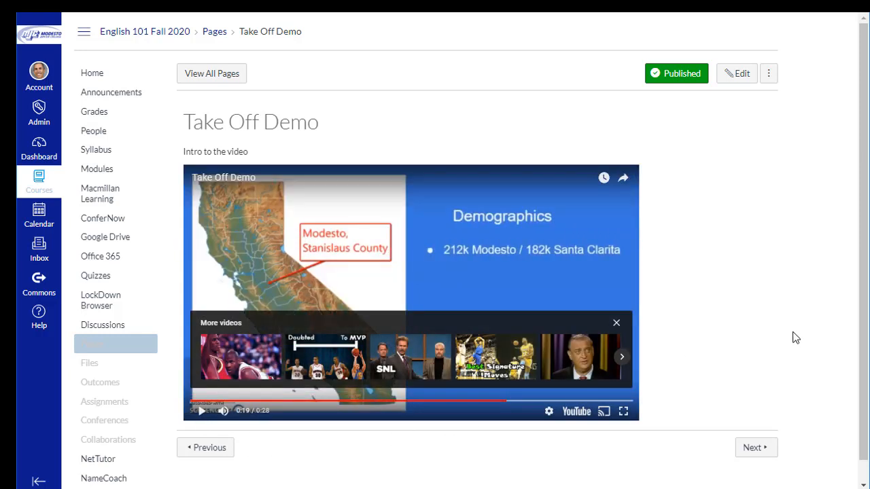